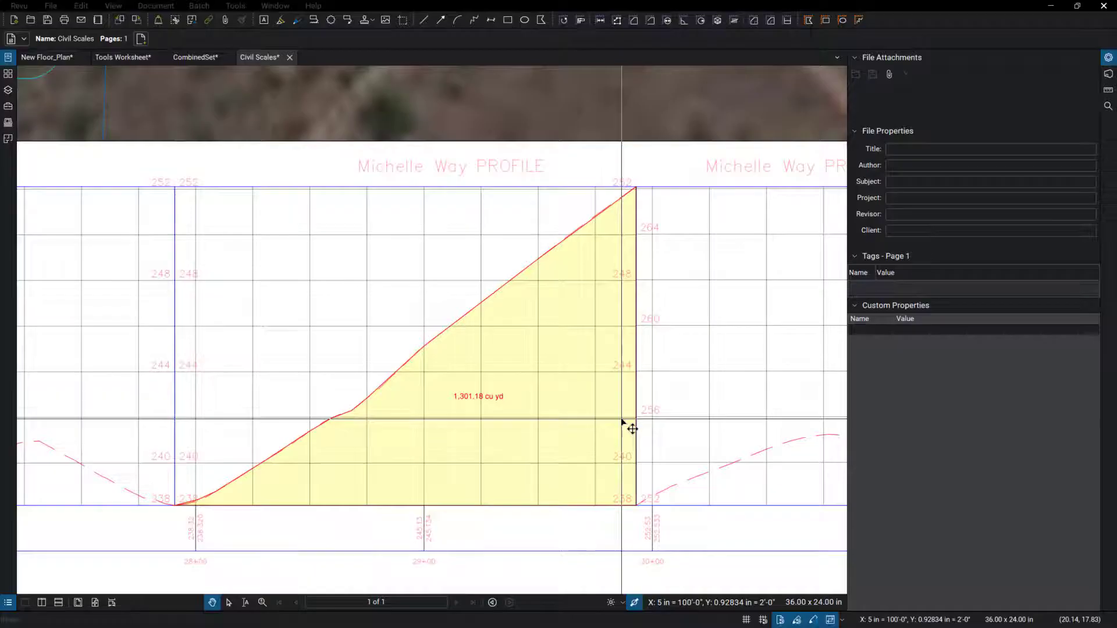
# Switch to the CombinedSet document and zoom in on page 2's site contour lines.
pyautogui.click(207, 60)
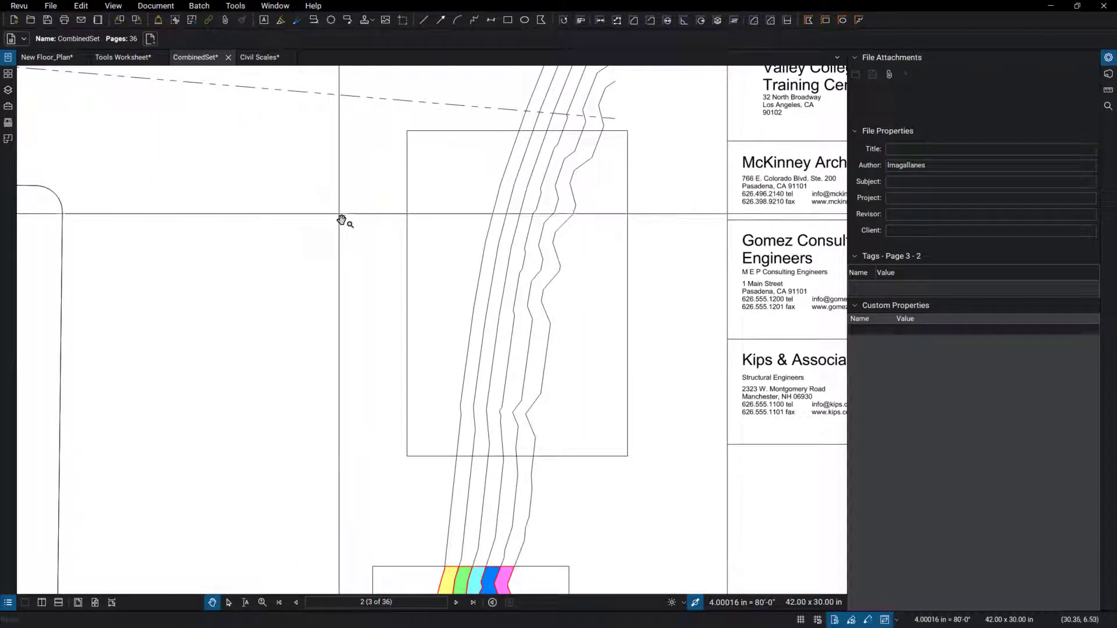
pyautogui.scroll(1, 350, 256)
pyautogui.scroll(1, 385, 281)
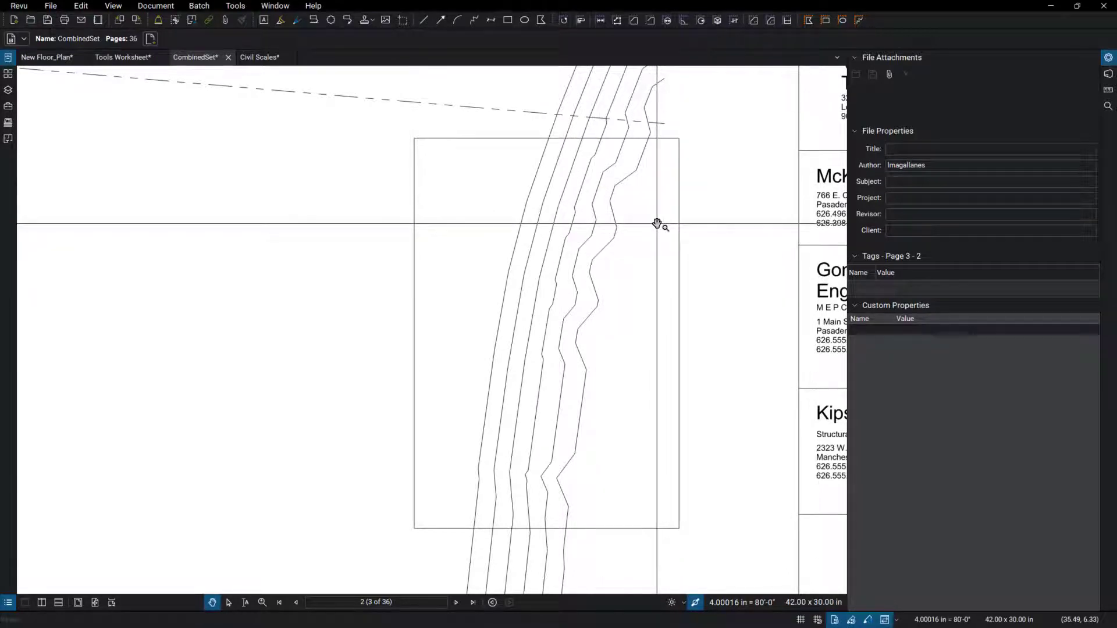
# Open the page measurement settings and start a viewport on page 2, moving its toolbar aside.
pyautogui.click(1110, 91)
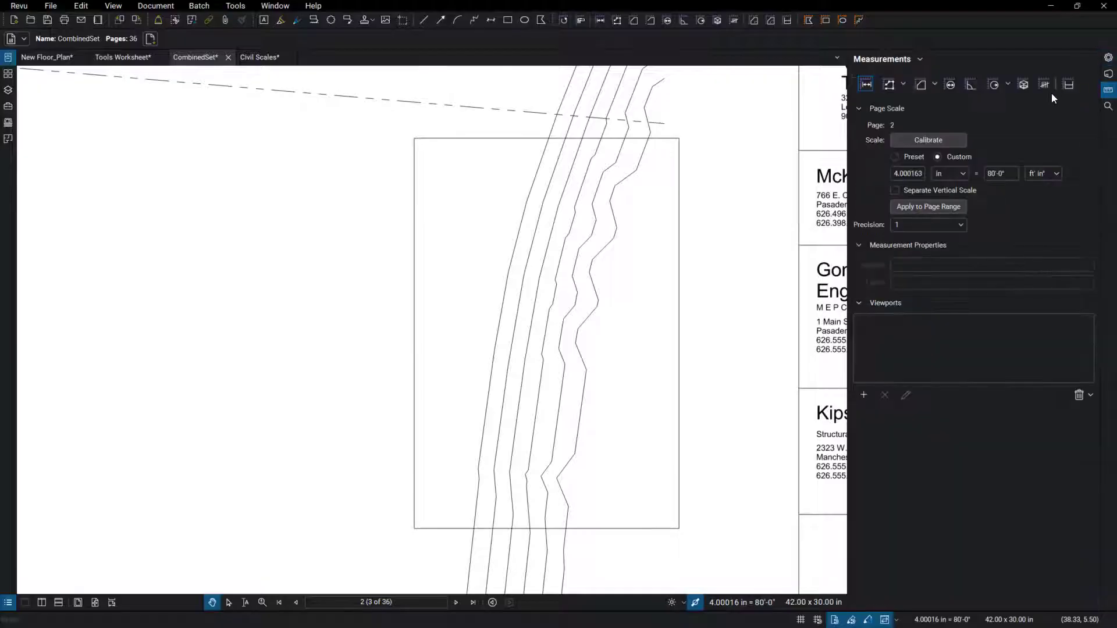
pyautogui.click(1069, 85)
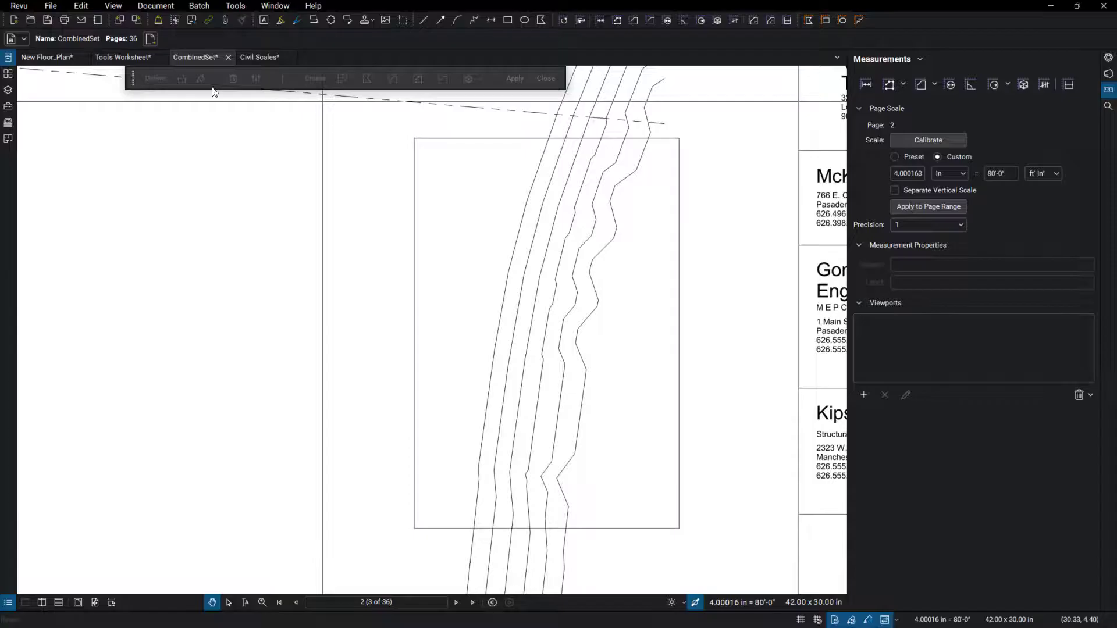
pyautogui.moveTo(134, 82); pyautogui.dragTo(54, 92)
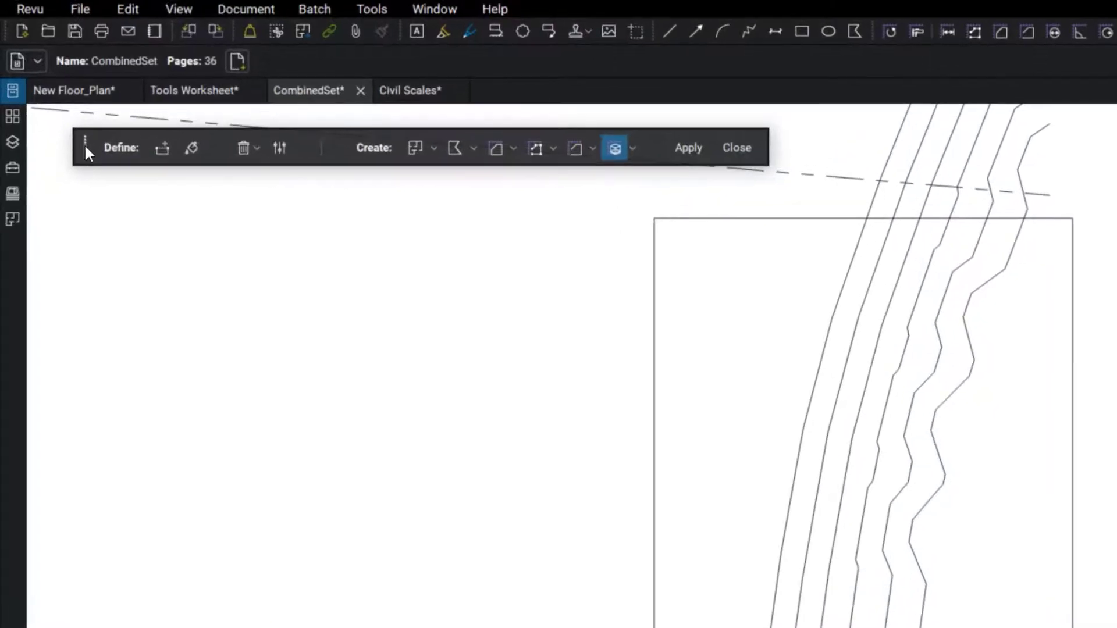
pyautogui.moveTo(85, 146); pyautogui.dragTo(84, 146)
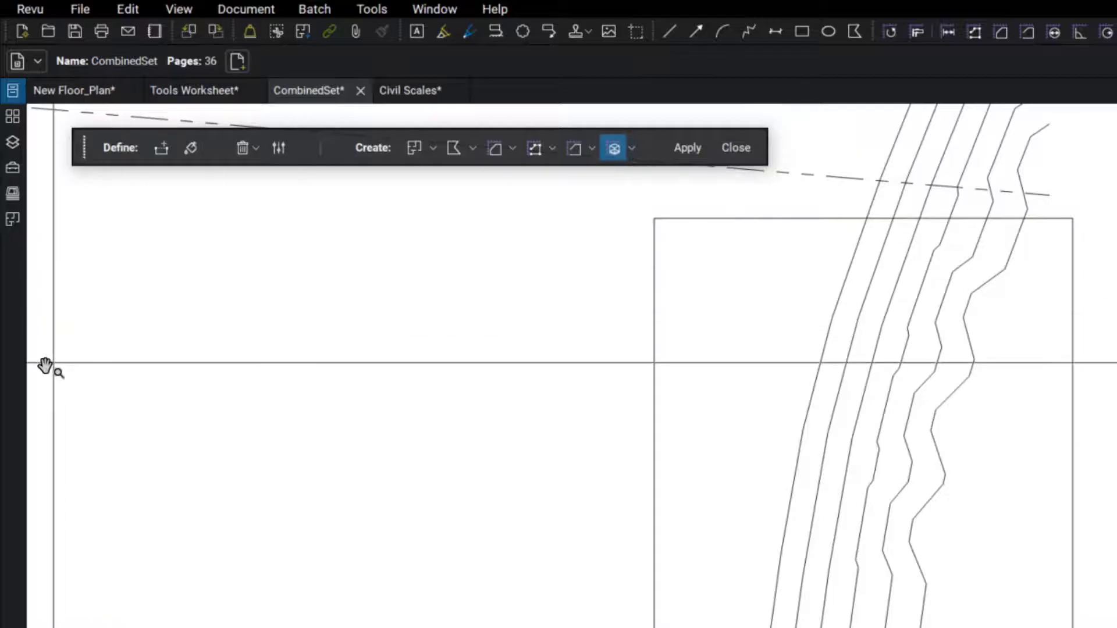
# Bring up the Tool Chest with the Cut / Fill Grading tools, 1'-0" to 5'-0".
pyautogui.click(28, 361)
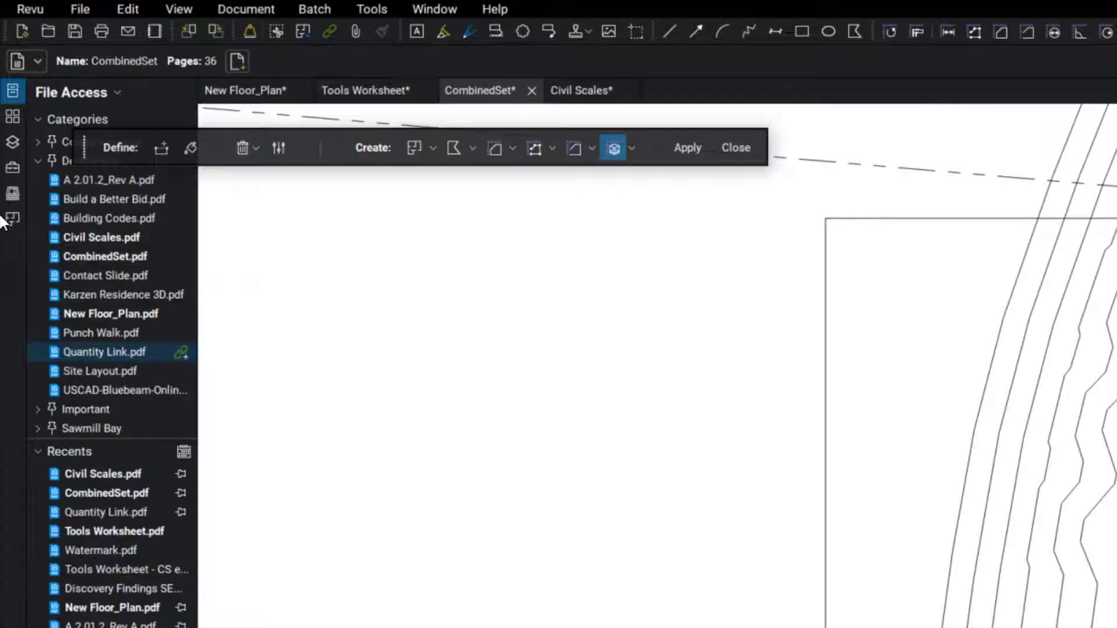
pyautogui.click(12, 167)
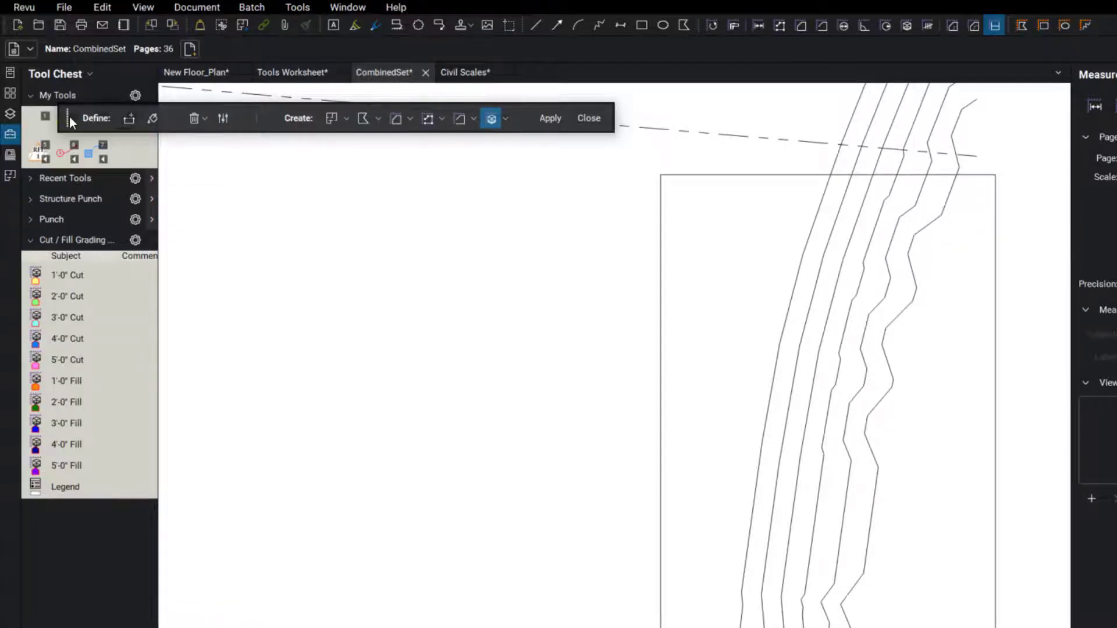
# Move the viewport toolbar aside and choose the 1'-0" Fill volume preset.
pyautogui.moveTo(69, 116); pyautogui.dragTo(205, 113)
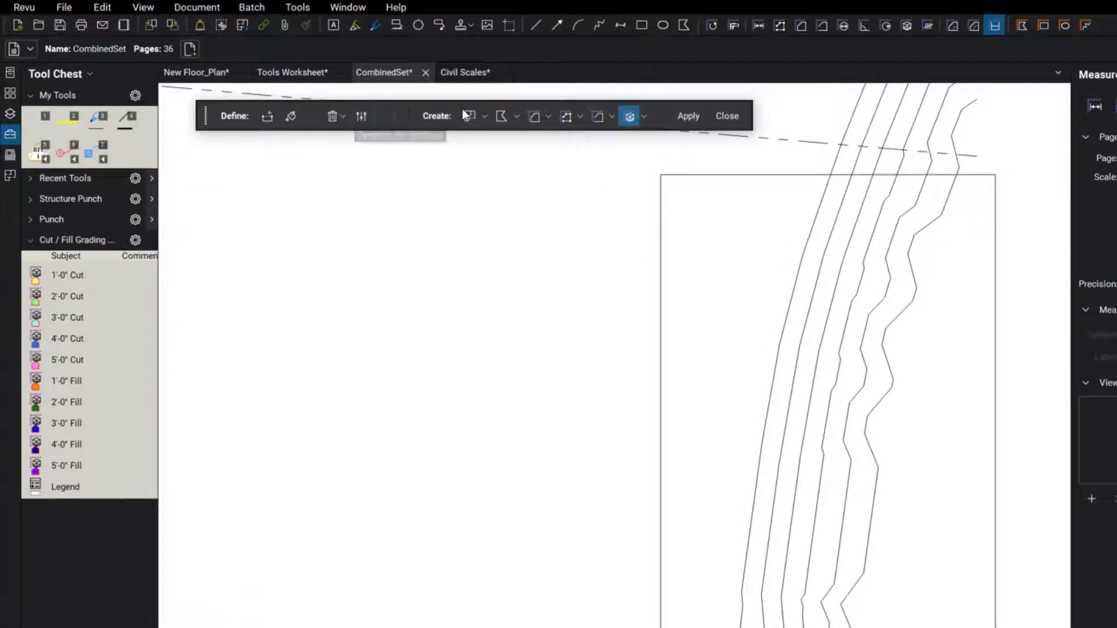
pyautogui.click(643, 117)
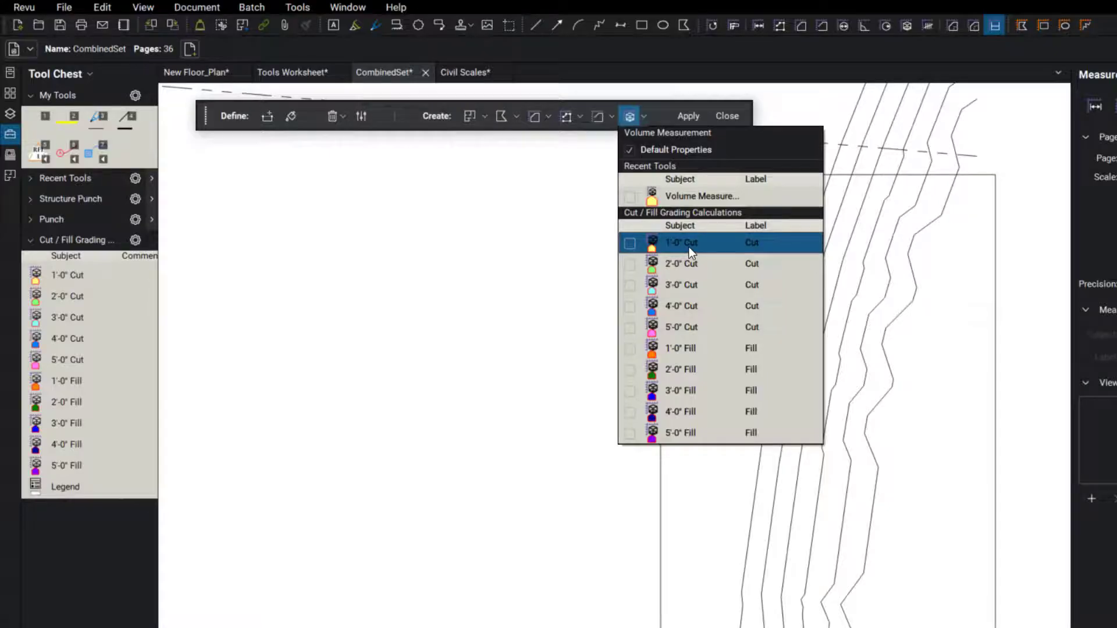
pyautogui.click(679, 349)
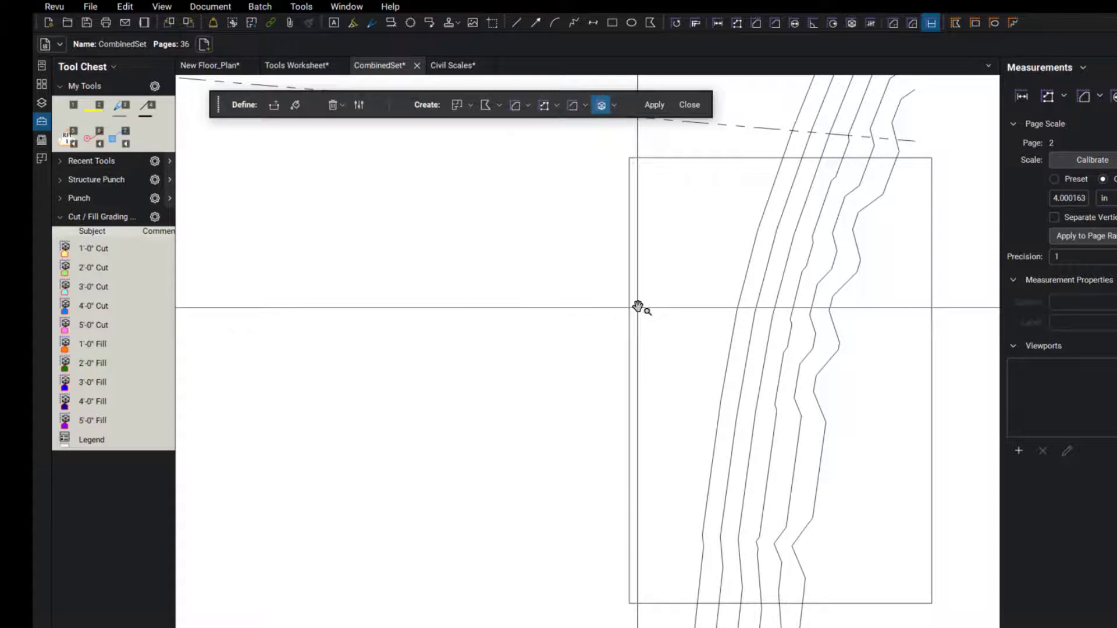
# Paint the first contour strip and apply it as an orange 1'-0" Fill of 24 cu yd.
pyautogui.click(295, 106)
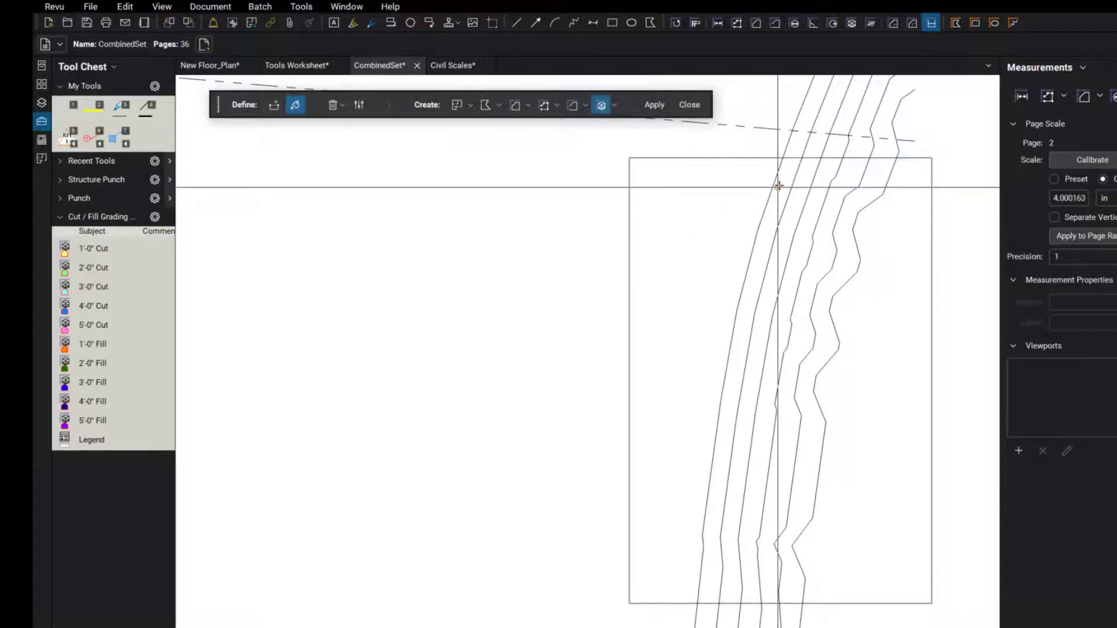
pyautogui.moveTo(785, 177); pyautogui.dragTo(761, 256)
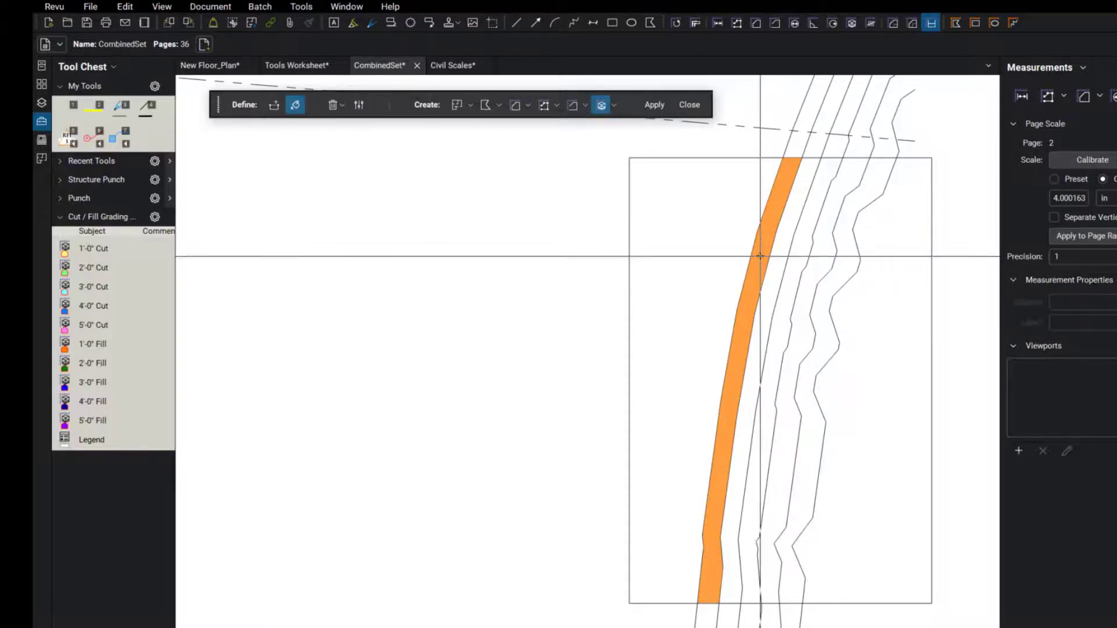
pyautogui.click(652, 105)
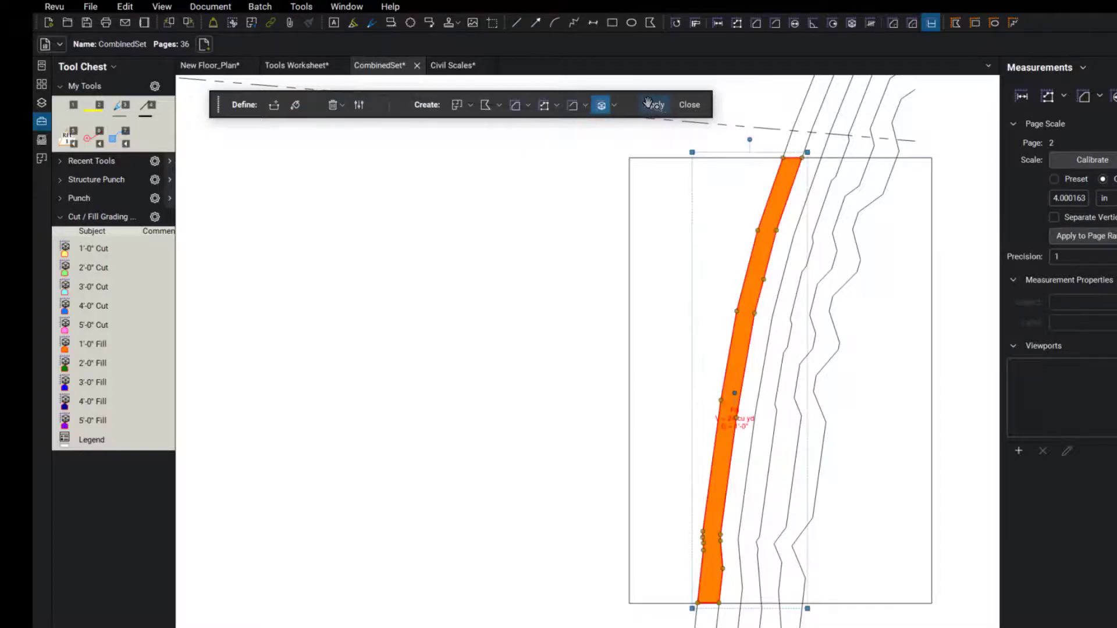
# Switch to the 2'-0" Fill preset and paint the adjacent contour strip for a 47 cu yd fill.
pyautogui.click(613, 105)
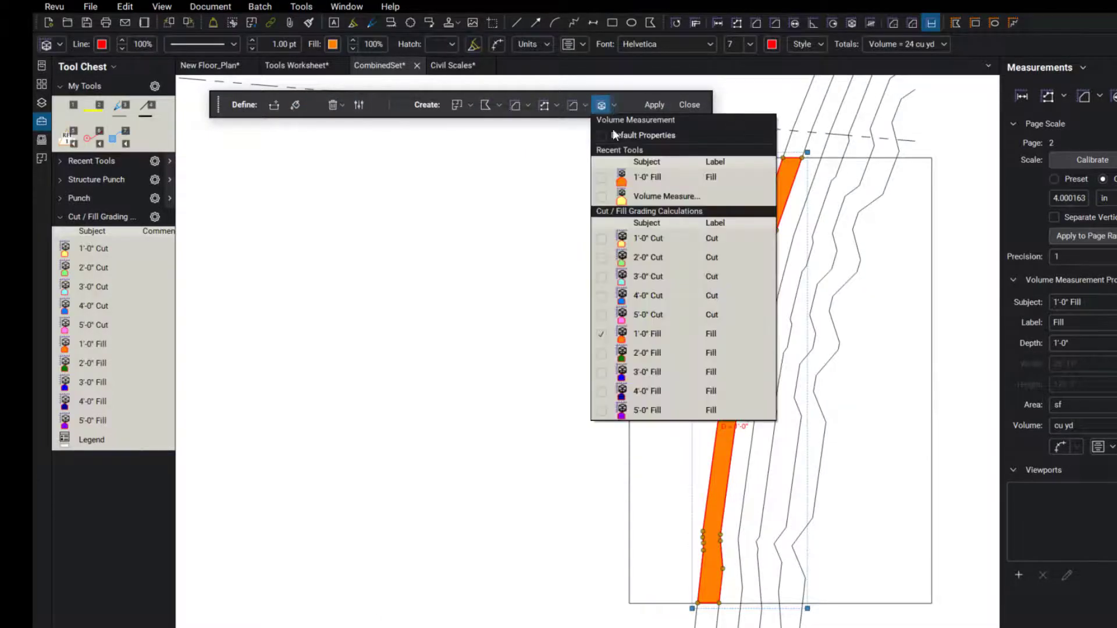
pyautogui.click(663, 355)
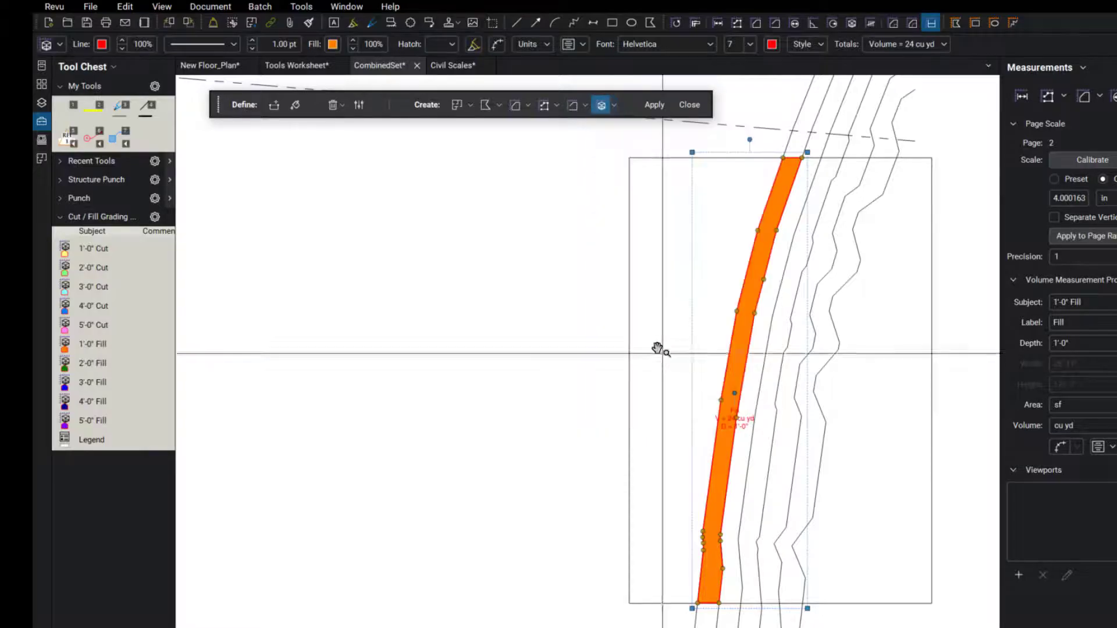
pyautogui.click(295, 105)
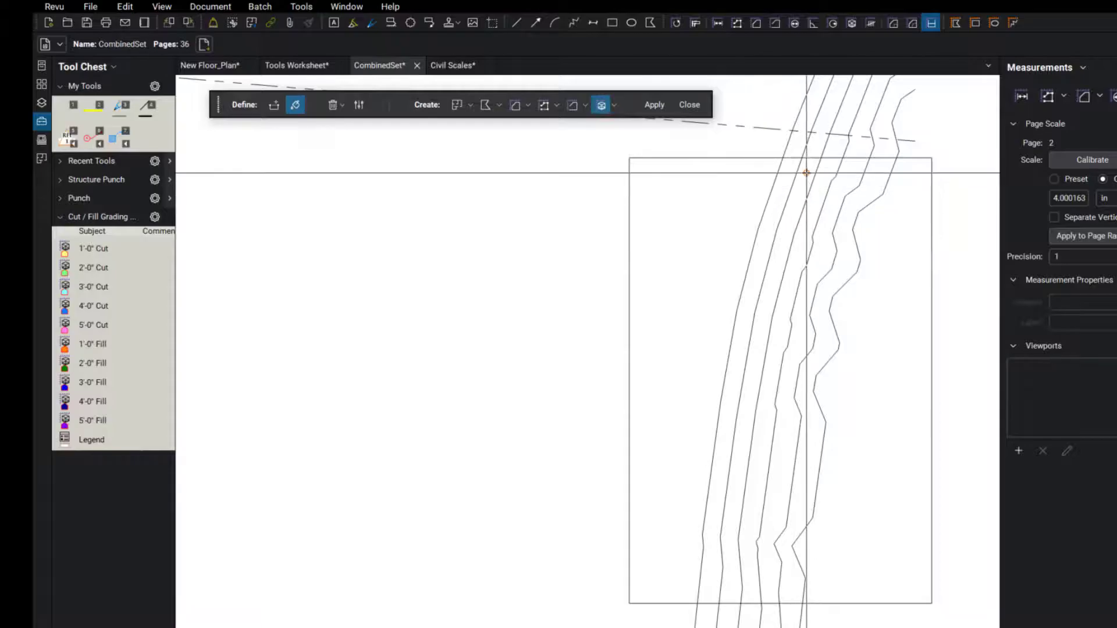
pyautogui.moveTo(808, 173); pyautogui.dragTo(783, 244)
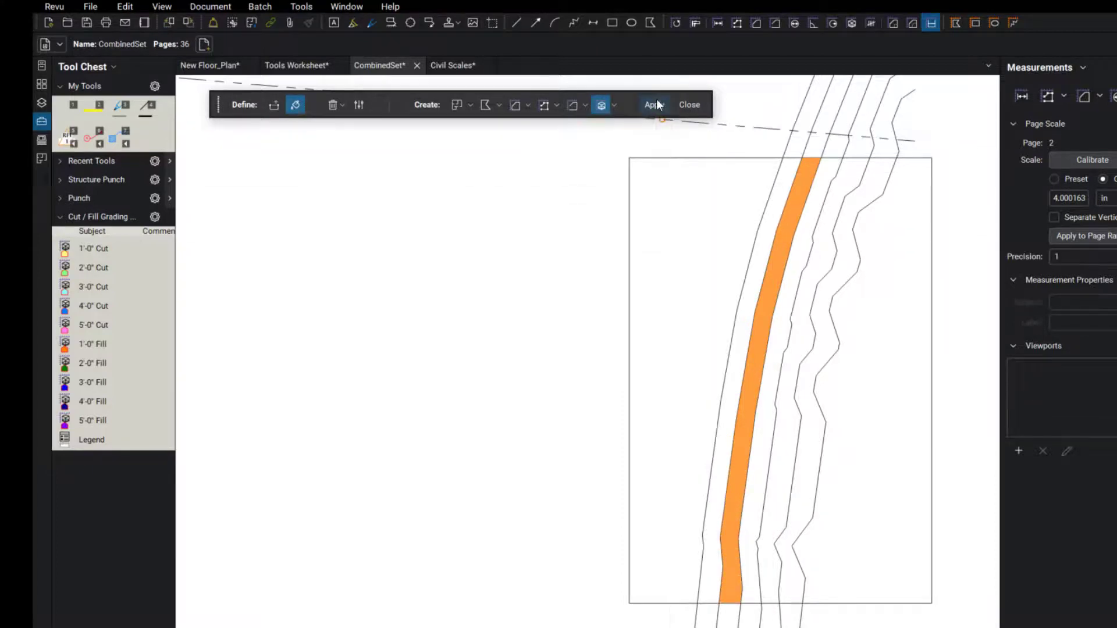
# Paint the third contour band with 3'-0" Fill, redoing it after a clear, and apply it as 74 cu yd.
pyautogui.click(614, 106)
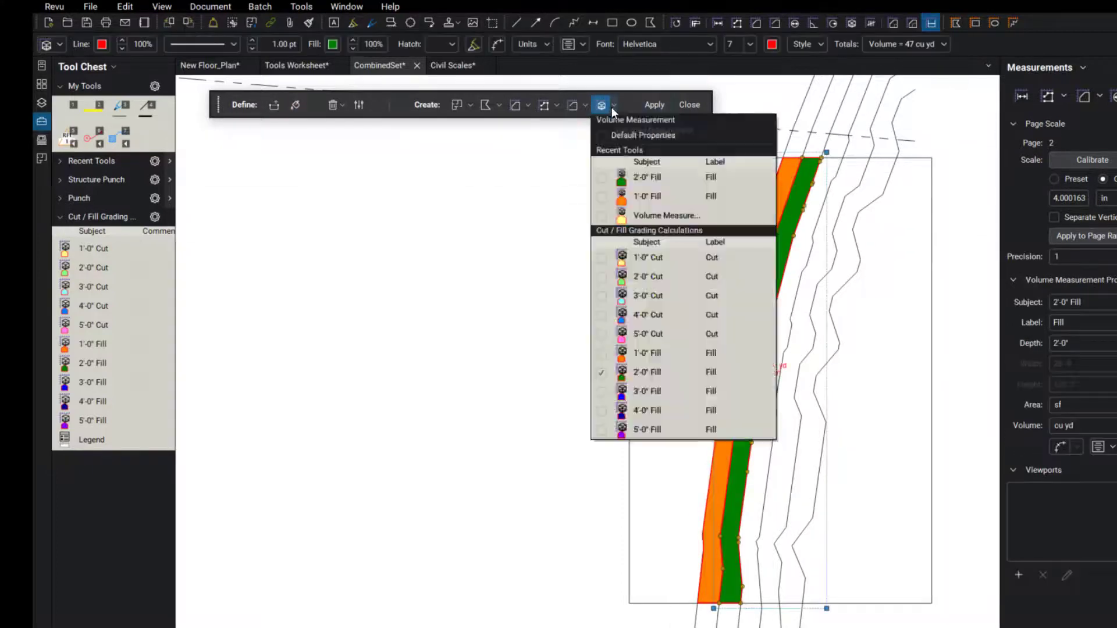
pyautogui.click(655, 391)
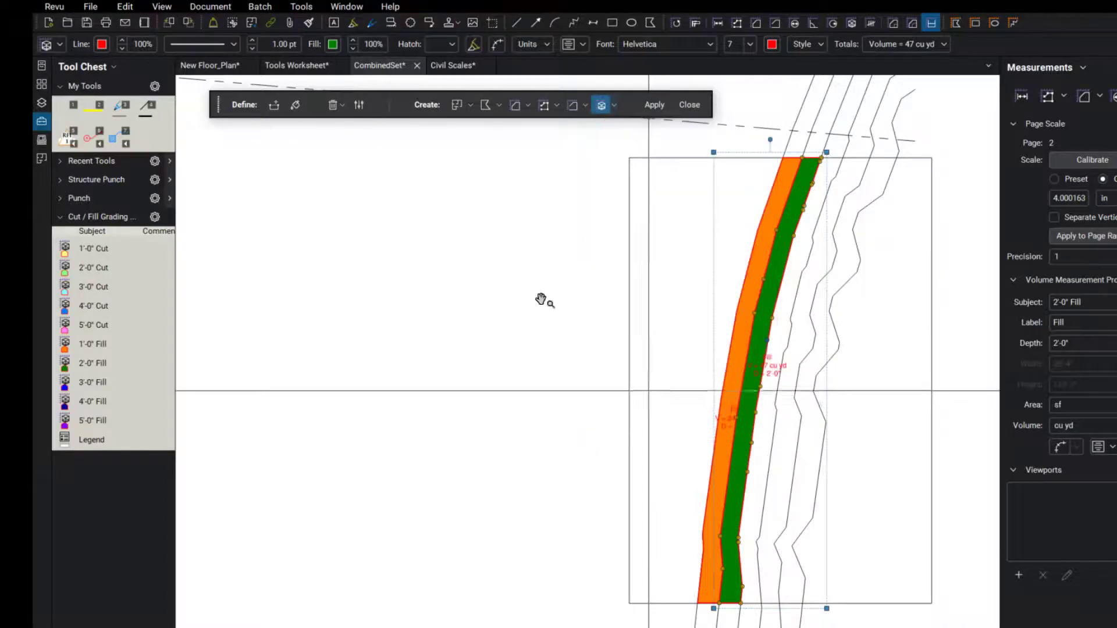
pyautogui.click(295, 108)
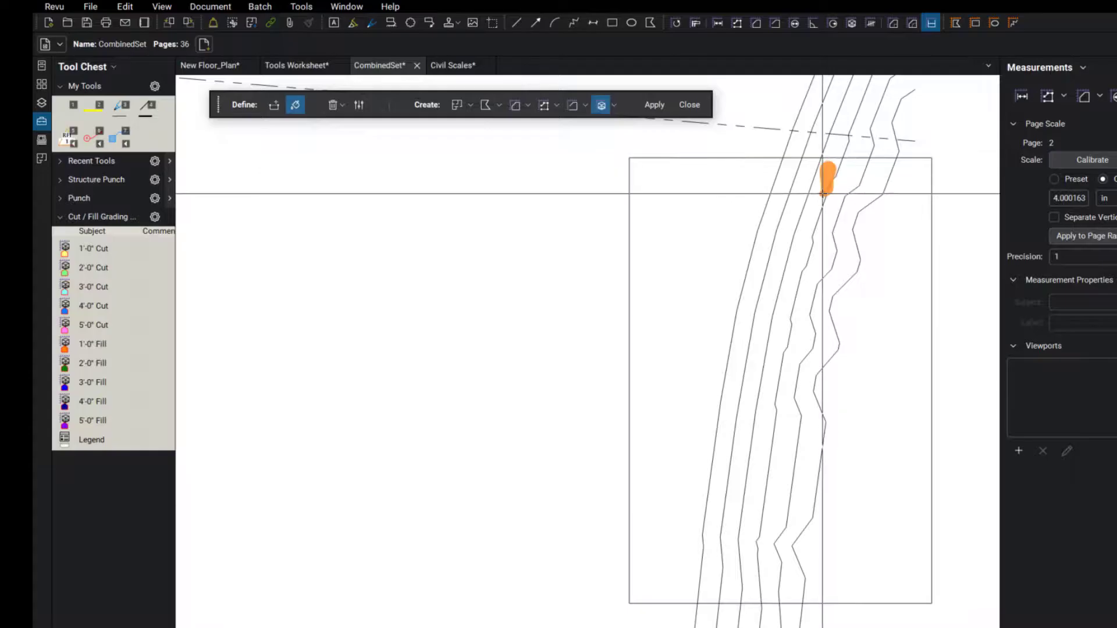
pyautogui.moveTo(823, 194); pyautogui.dragTo(816, 206)
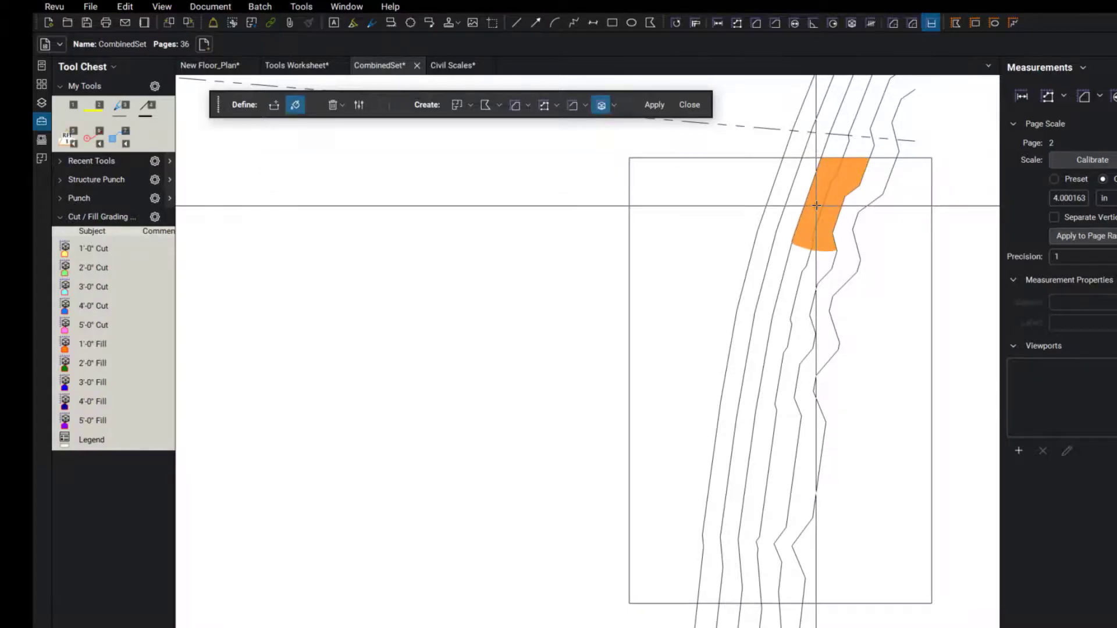
pyautogui.click(342, 106)
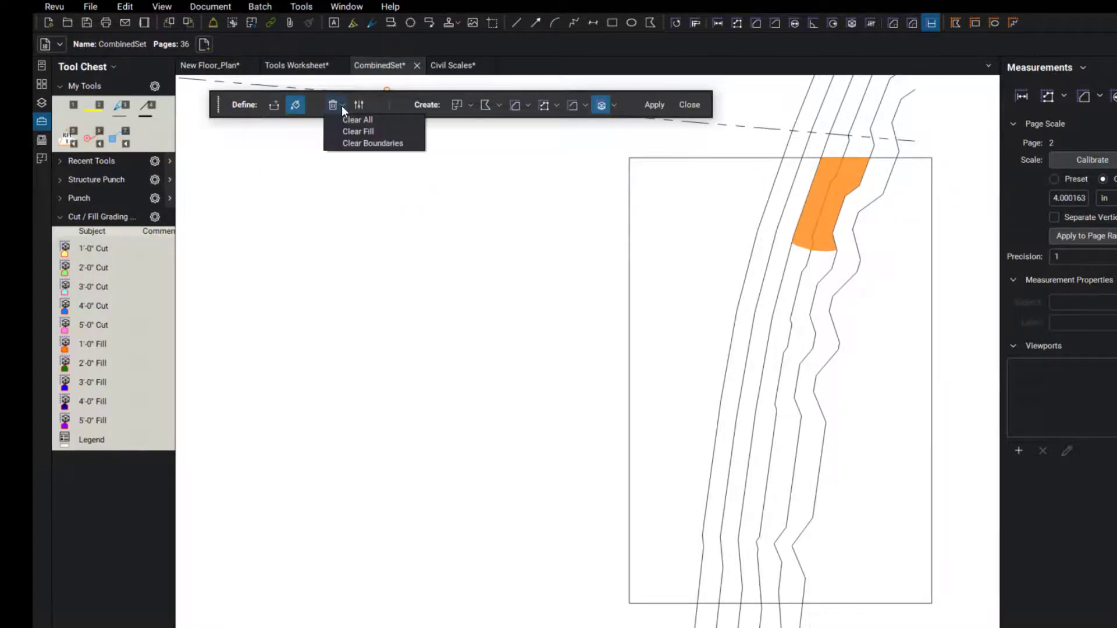
pyautogui.click(365, 133)
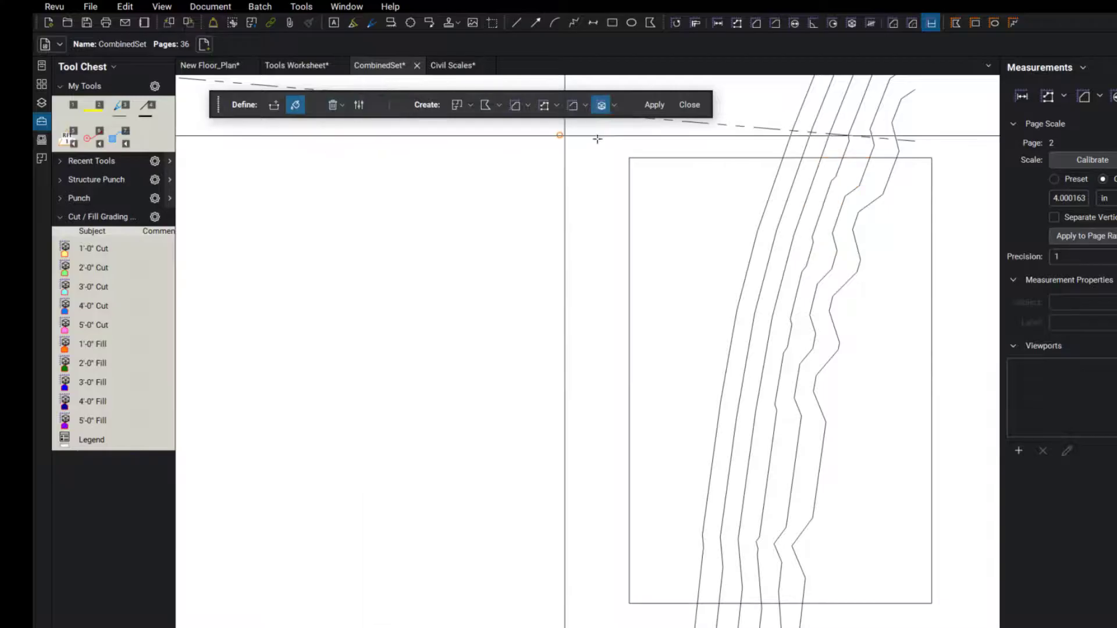
pyautogui.click(823, 175)
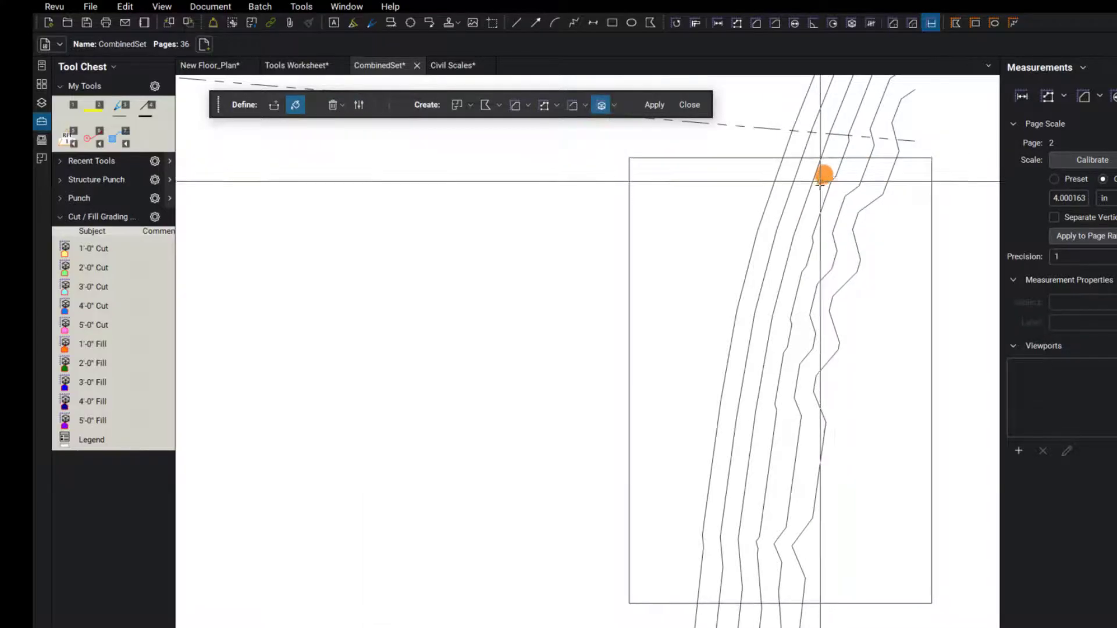
pyautogui.moveTo(822, 174)
pyautogui.mouseDown()
pyautogui.moveTo(807, 244)
pyautogui.moveTo(805, 224)
pyautogui.mouseUp()
pyautogui.moveTo(766, 399); pyautogui.dragTo(751, 602)
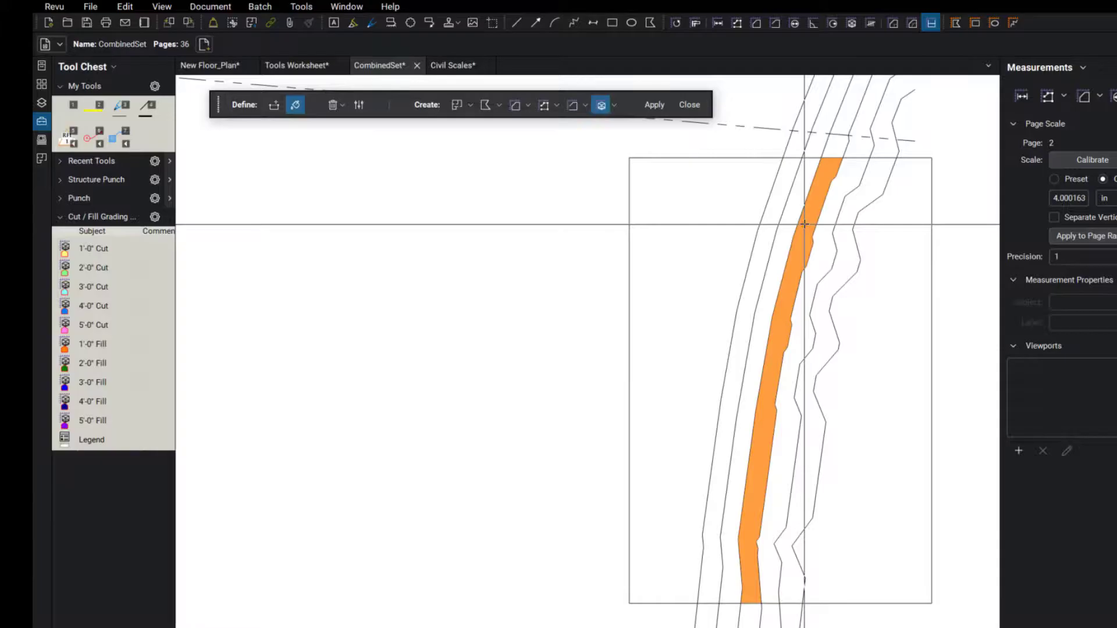
pyautogui.click(650, 104)
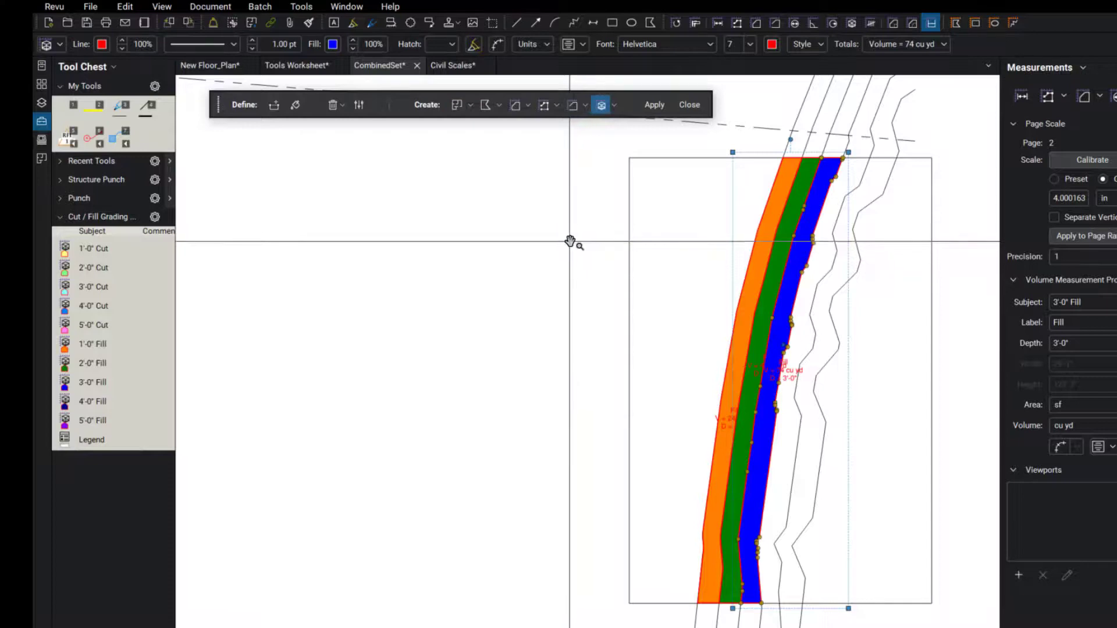
# Deselect the fill markup and zoom to the lower viewport's five Cut volume bands.
pyautogui.click(573, 251)
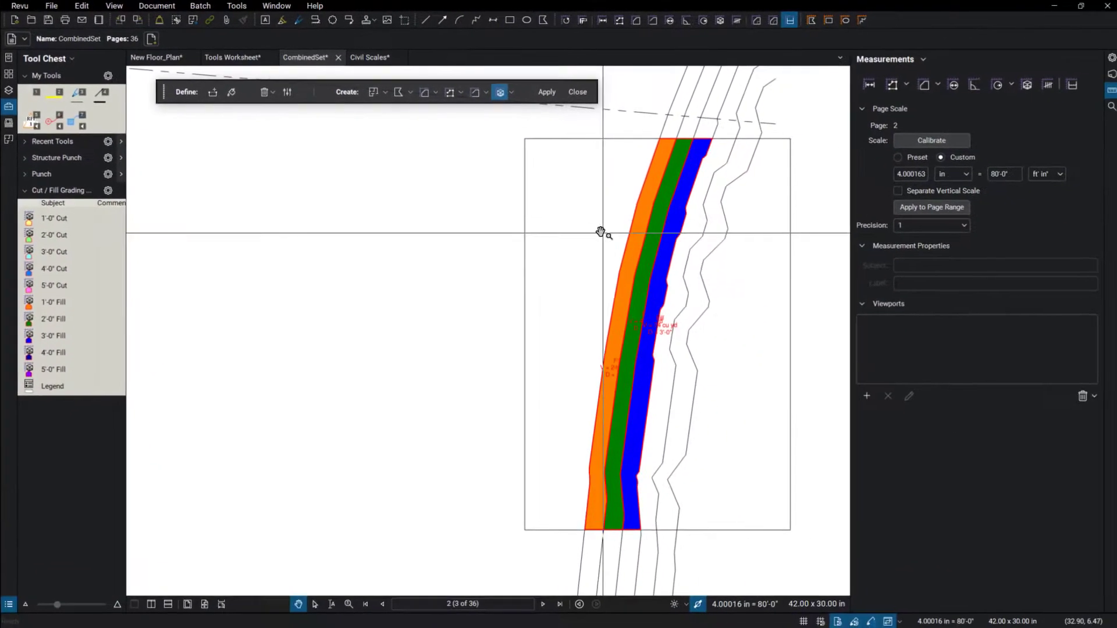
pyautogui.scroll(-3, 601, 232)
pyautogui.scroll(-2, 507, 337)
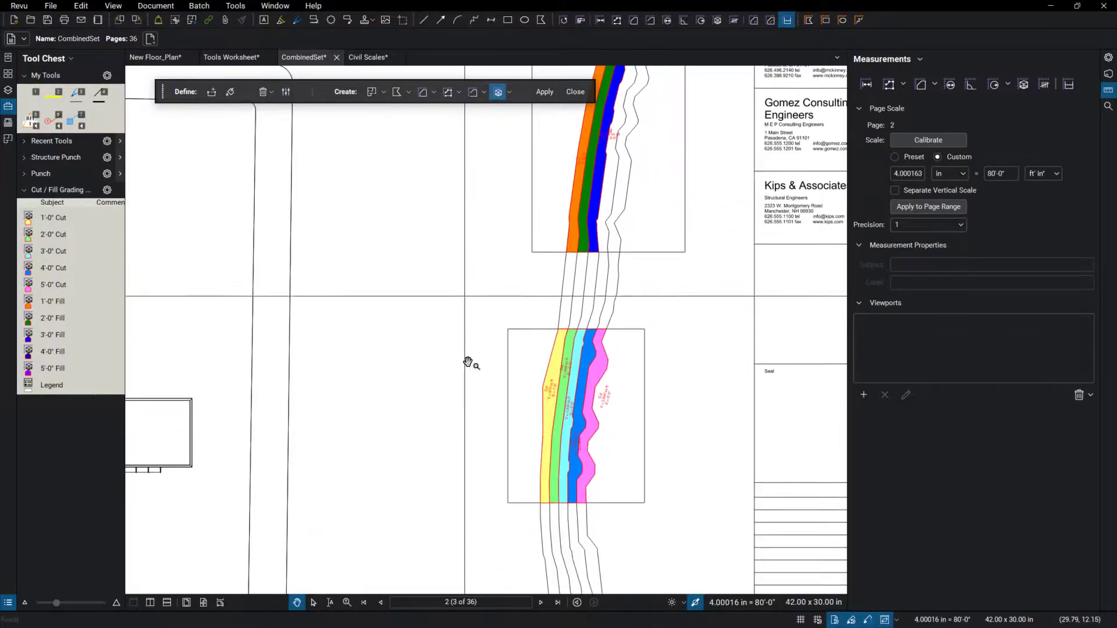
pyautogui.scroll(3, 481, 465)
pyautogui.scroll(1, 510, 449)
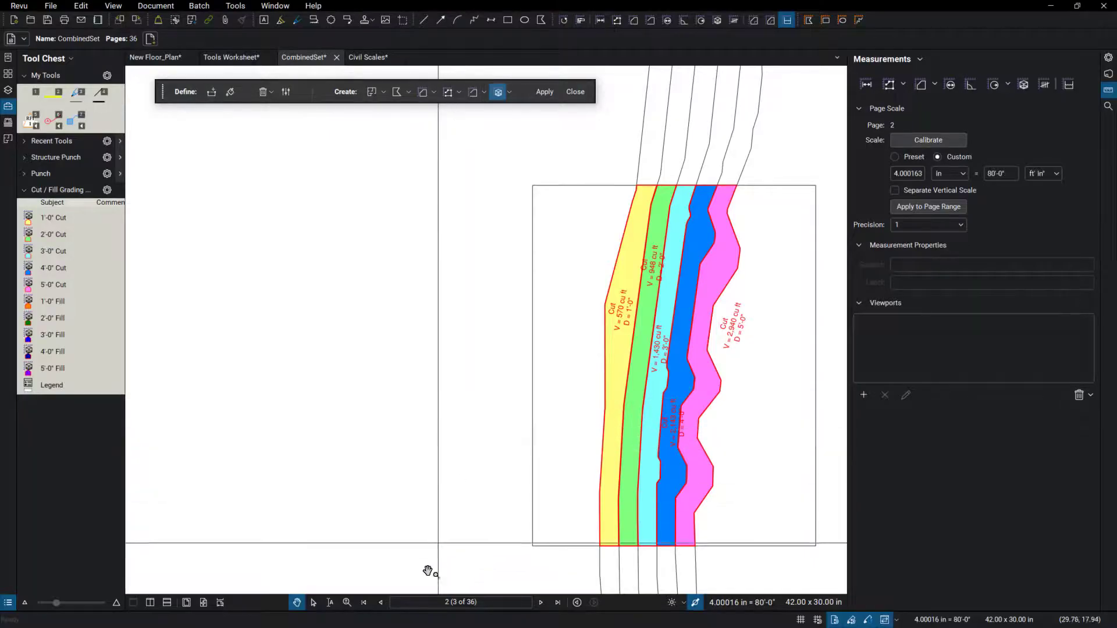
# Expand the Markups List below the drawing and select the 5'-0" Cut markup.
pyautogui.moveTo(409, 615); pyautogui.dragTo(384, 487)
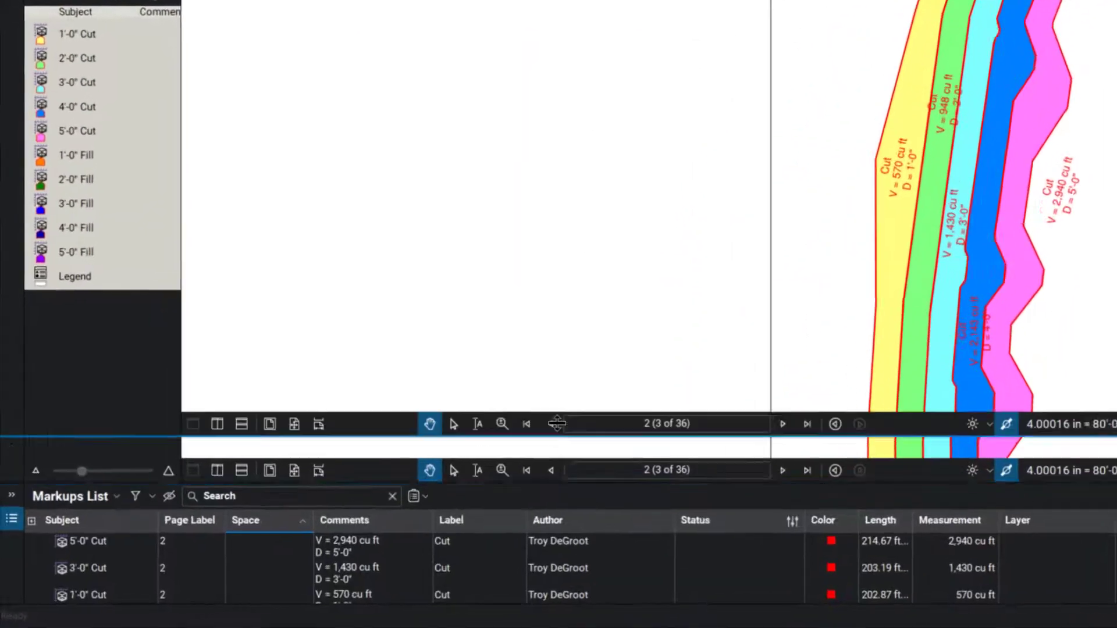
pyautogui.moveTo(556, 424); pyautogui.dragTo(494, 378)
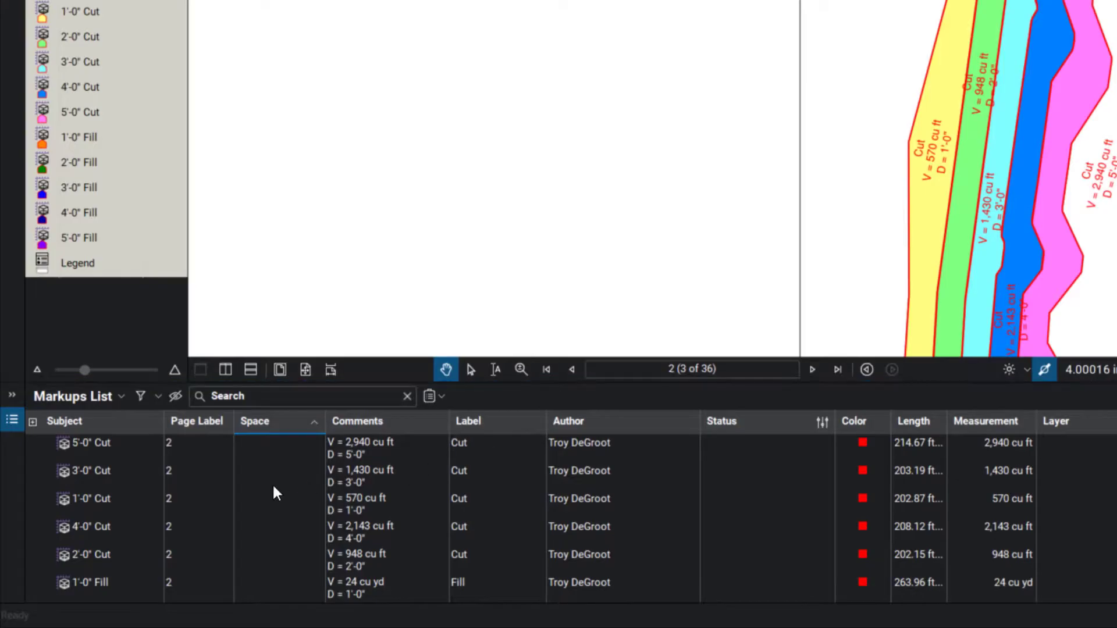
pyautogui.click(95, 444)
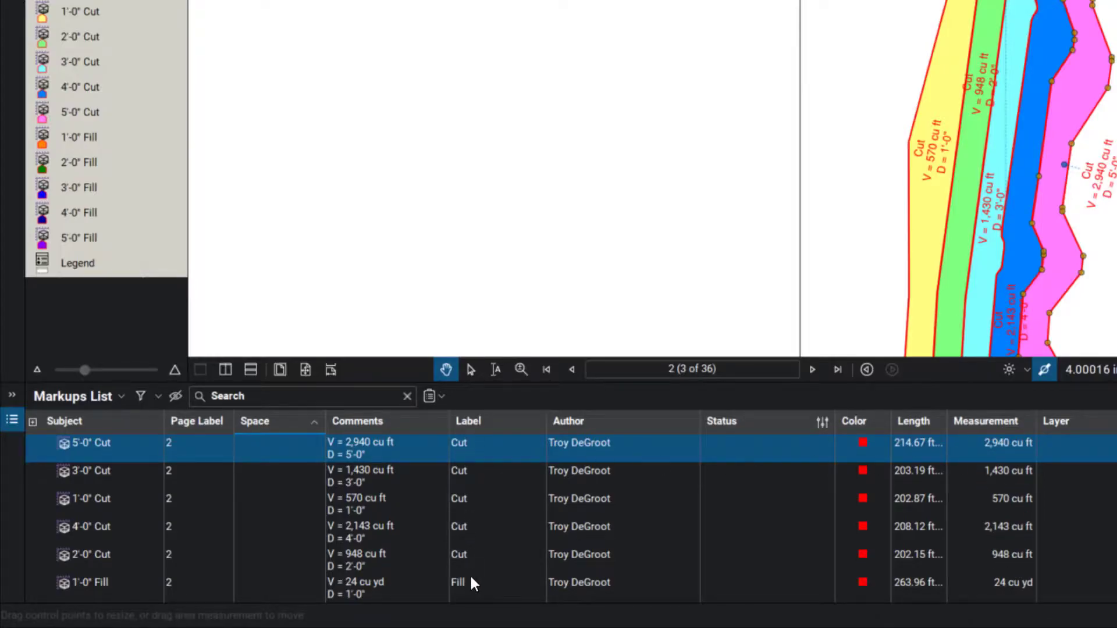
# Group the markups by Label, showing Cut 8,032 cu ft and Fill 144 cu yd, and widen Length.
pyautogui.click(496, 422)
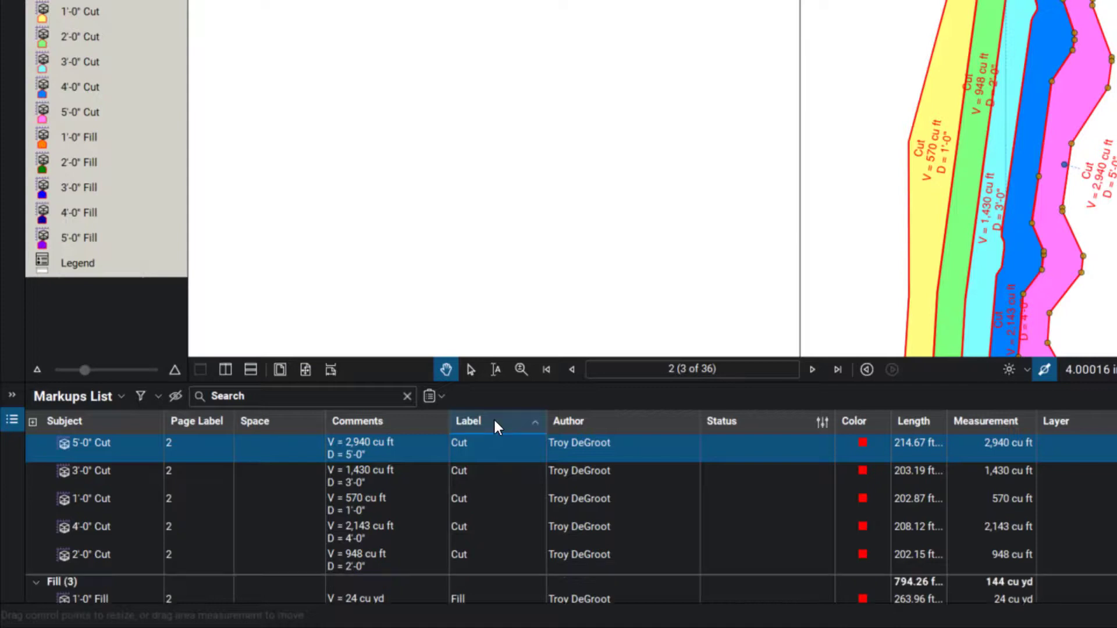
pyautogui.scroll(1, 760, 515)
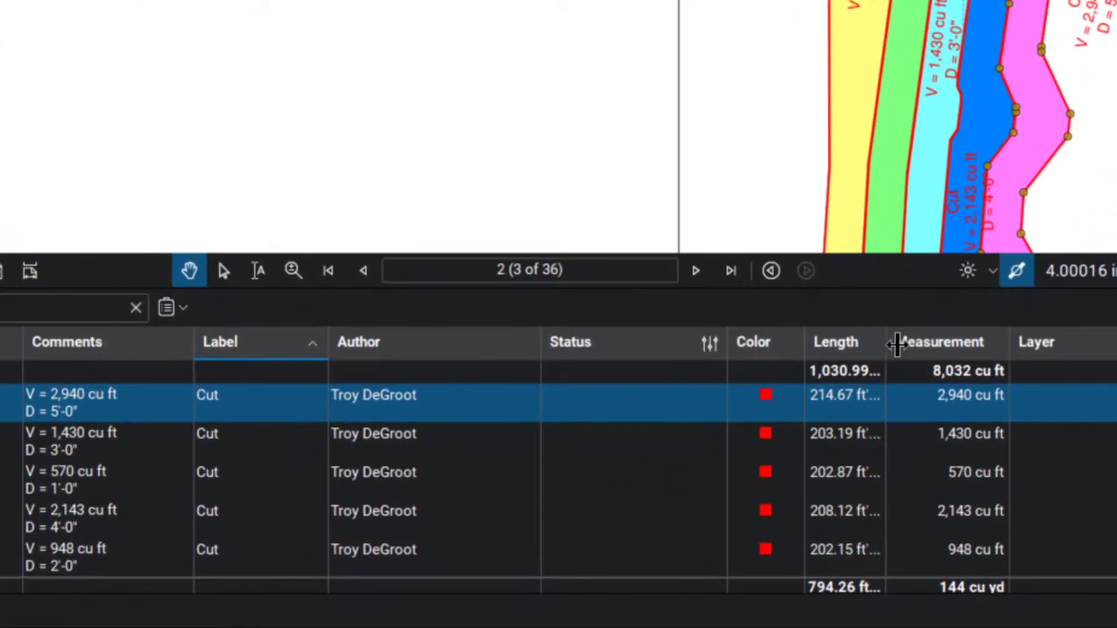
pyautogui.moveTo(885, 344); pyautogui.dragTo(960, 340)
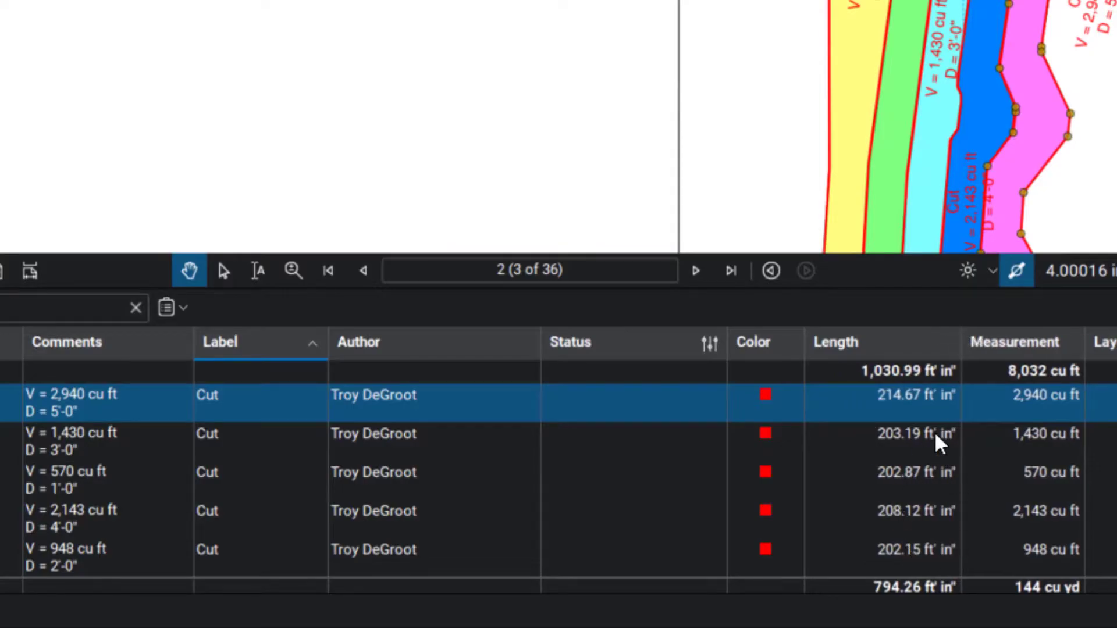
pyautogui.scroll(-3, 818, 512)
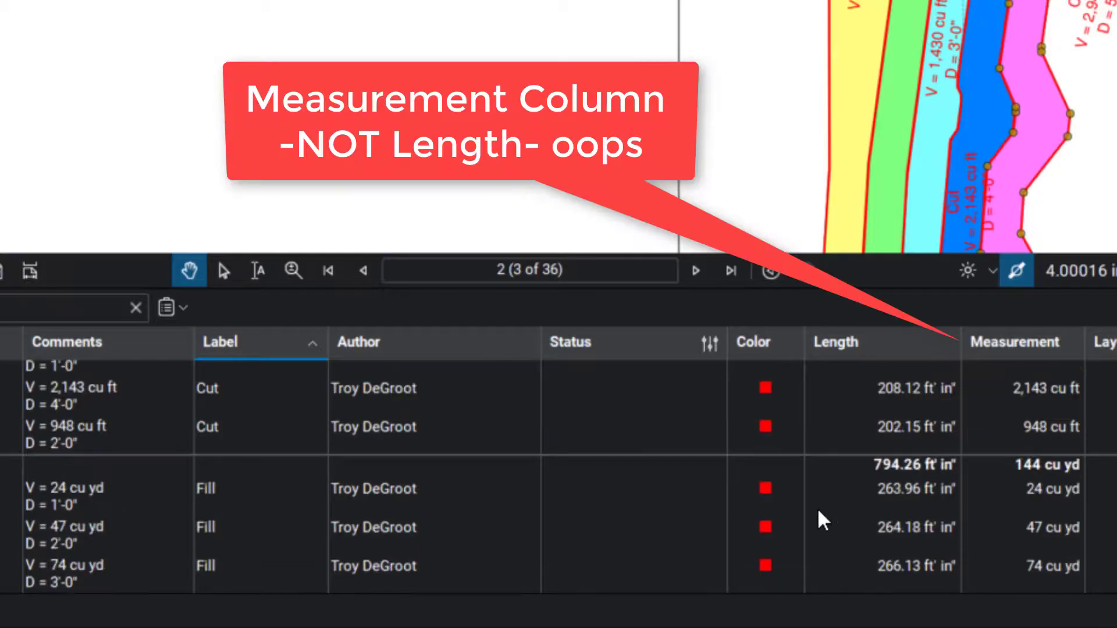